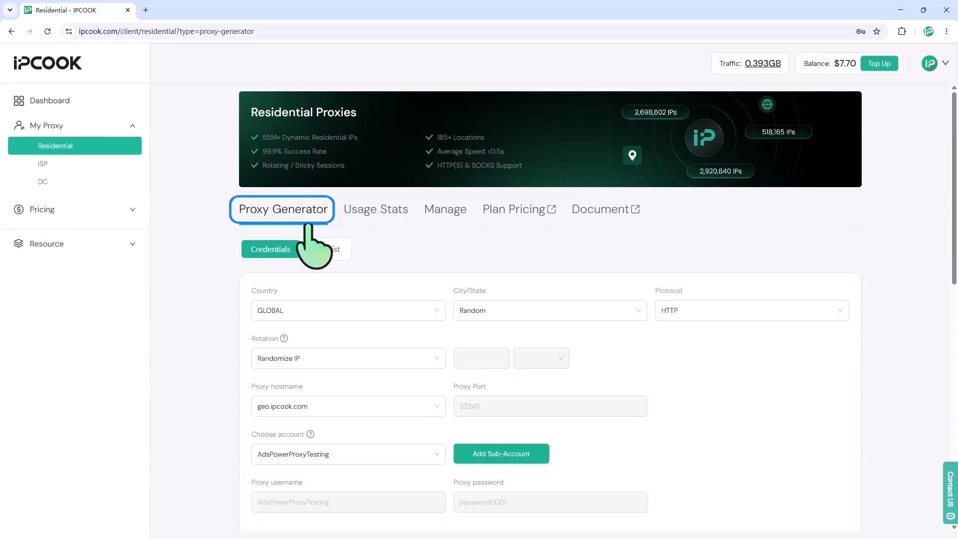
Set the residential proxy's country to US-United States of America, its city/state to Arizona / Glendale and its protocol to SOCKS5
scroll(309, 234, down, 3)
click(337, 162)
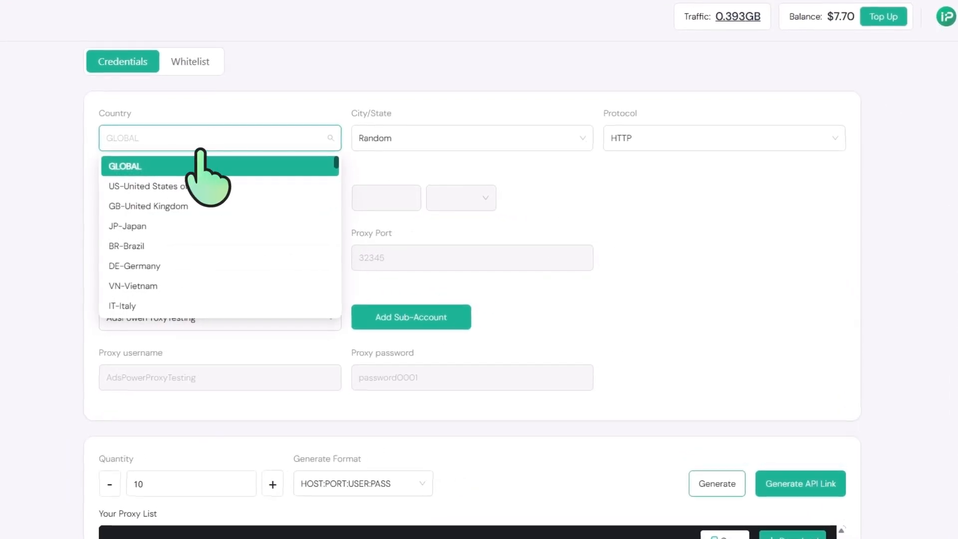
click(199, 186)
click(402, 141)
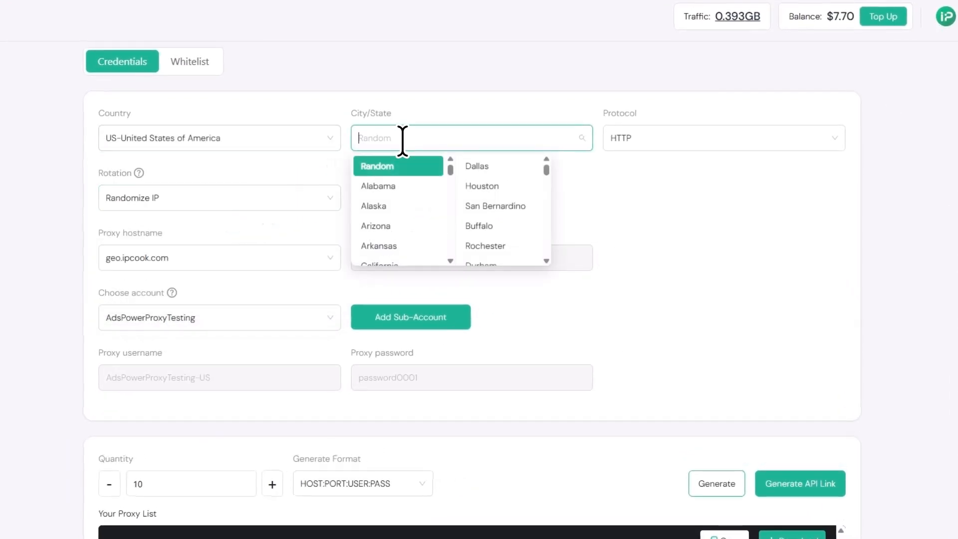
click(384, 225)
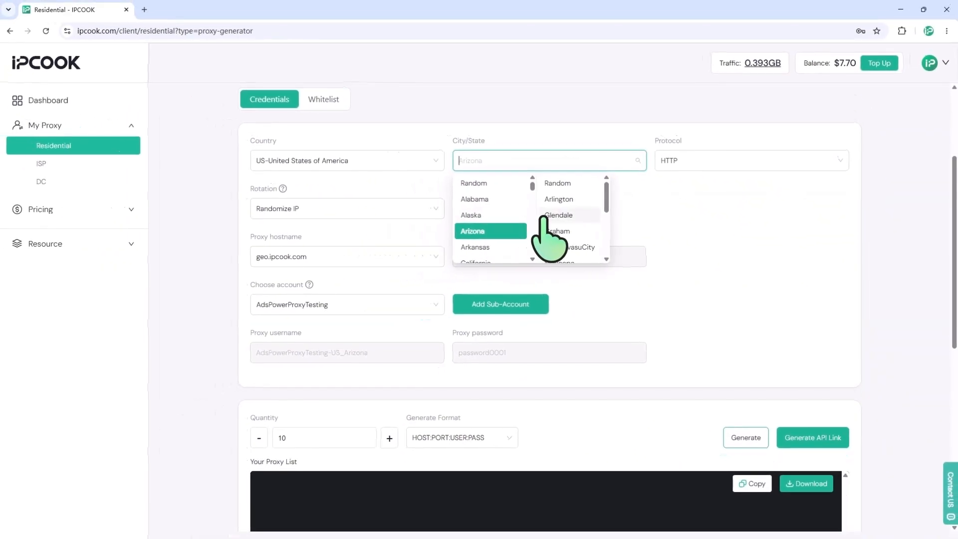
click(543, 218)
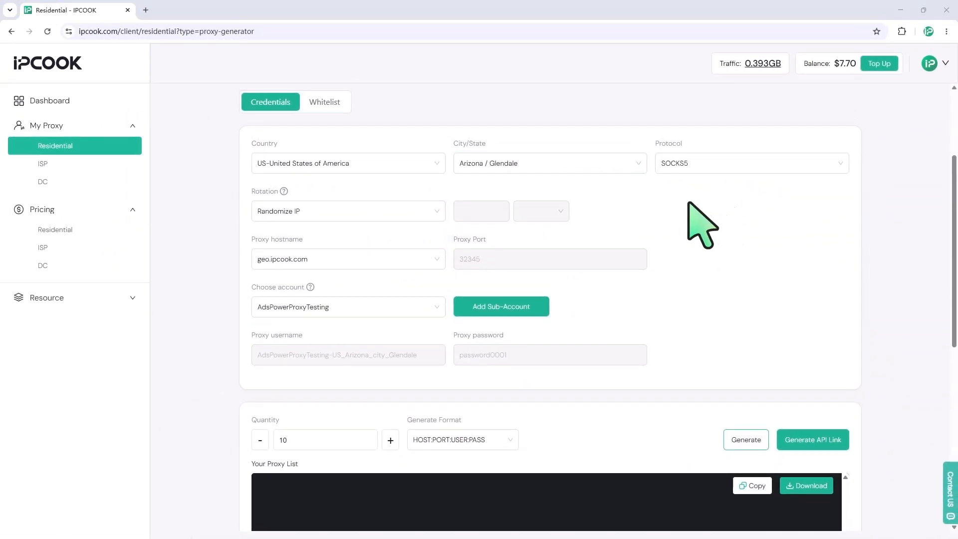
Generate a list of 10 residential proxies in HOST:PORT:USER:PASS format
scroll(689, 203, down, 1)
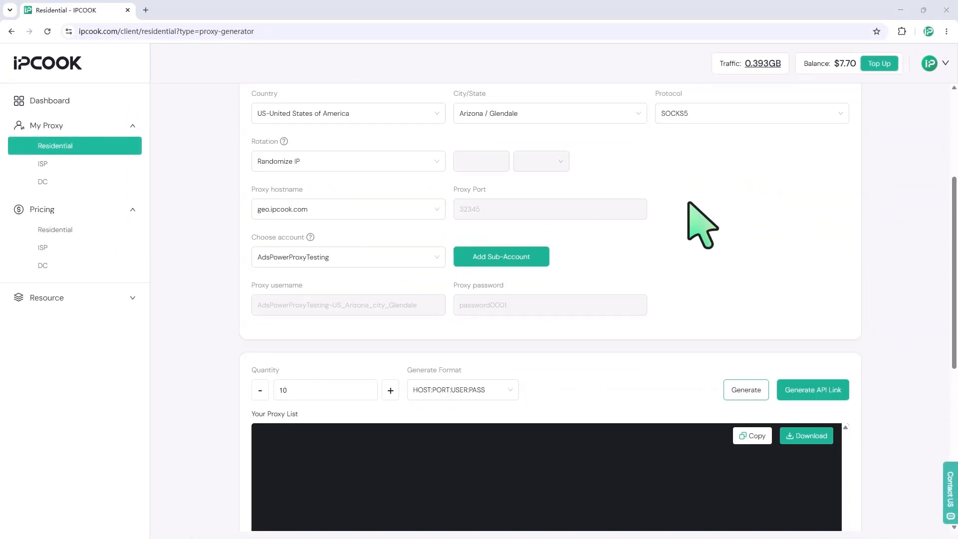
scroll(689, 203, down, 5)
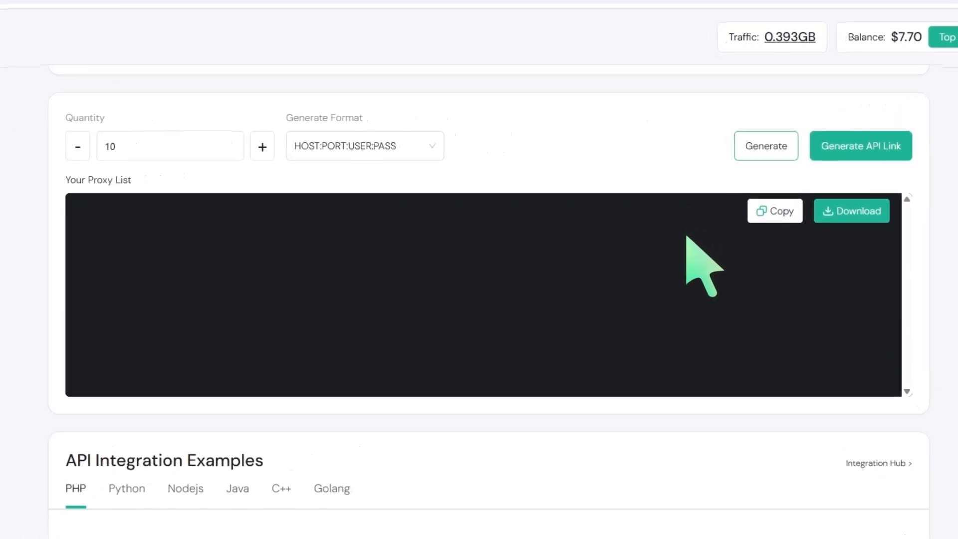
click(756, 147)
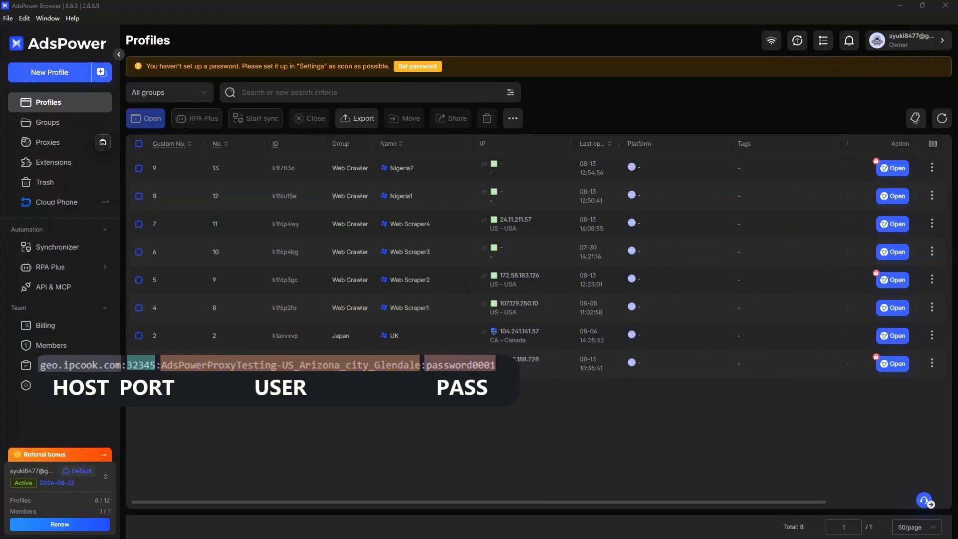
Switch to AdsPower and start a new browser profile named Test1
click(53, 76)
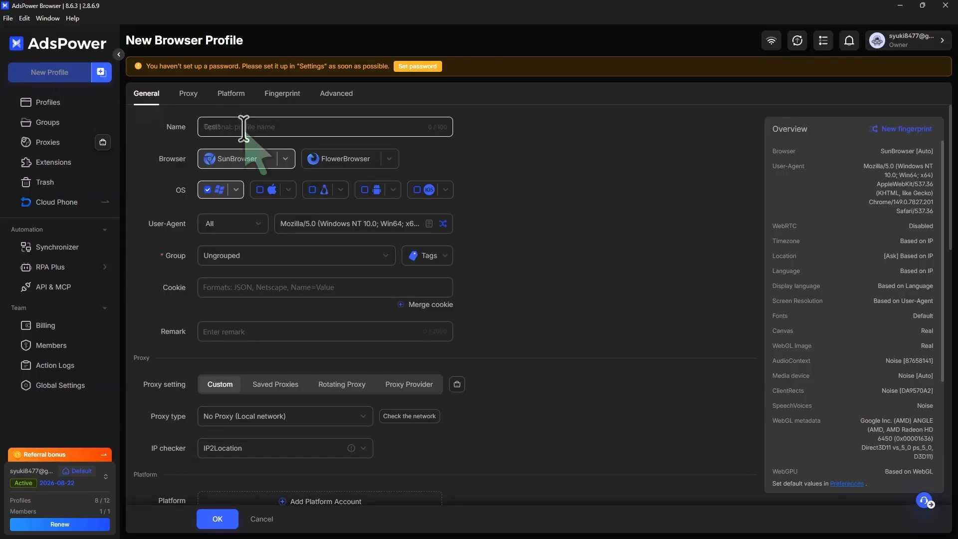
click(243, 127)
text(Test1)
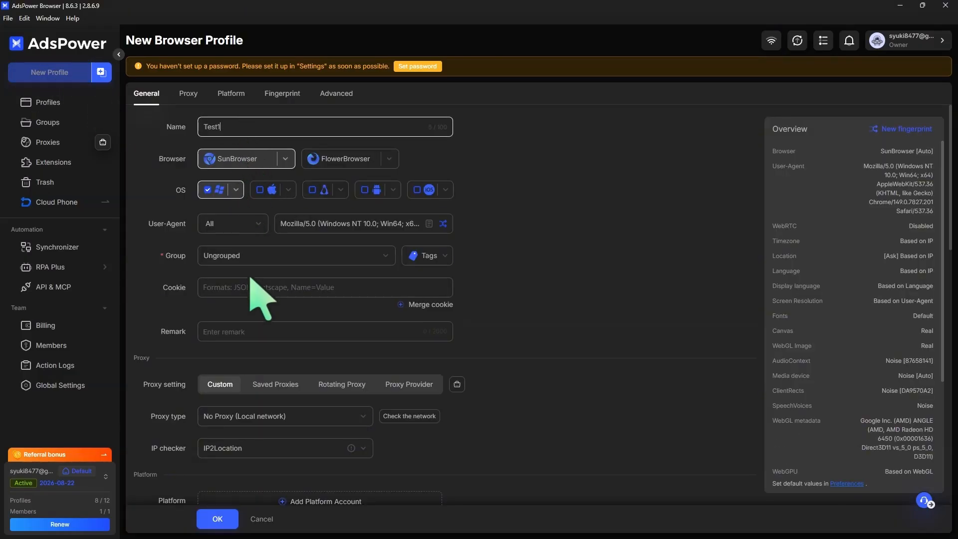
Give the profile a custom Socks5 proxy with host geo.ipcook.com, port 32345, the proxy username and the proxy password, and save it
scroll(250, 278, down, 2)
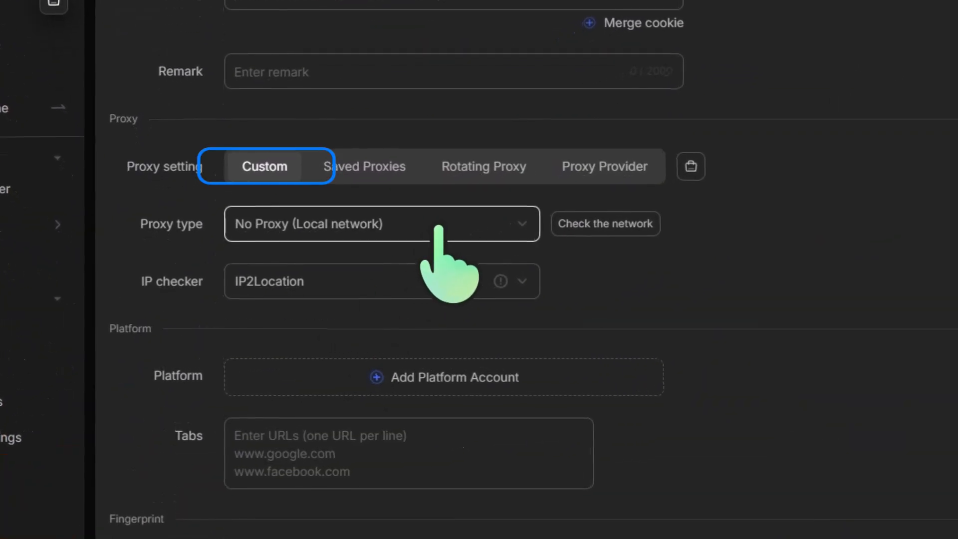
click(394, 223)
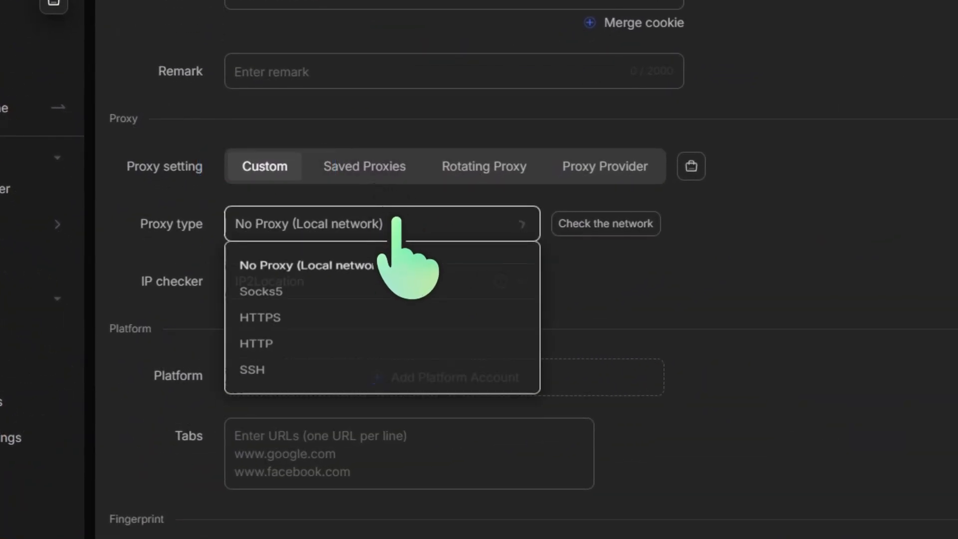
click(391, 289)
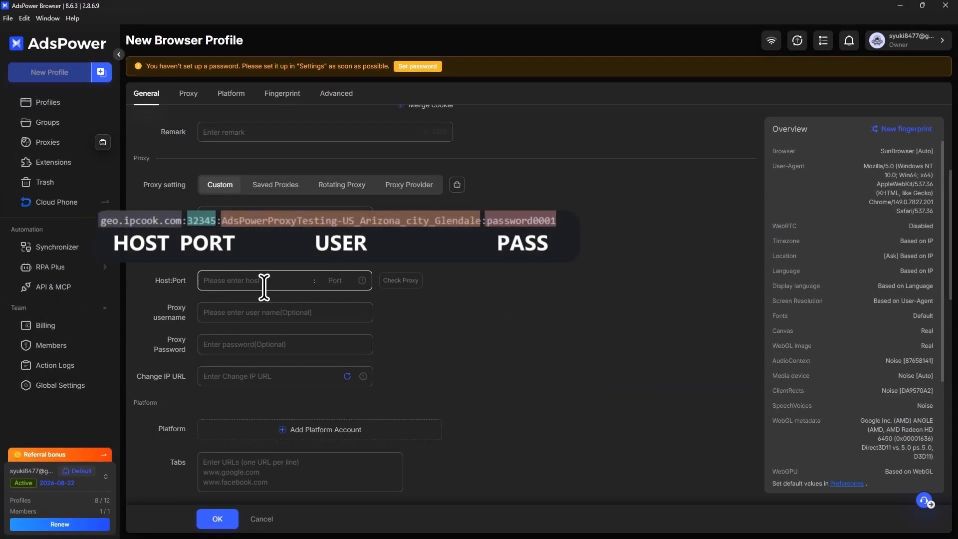
text(geo.ipcook.com:32345)
click(308, 313)
key(ctrl+v)
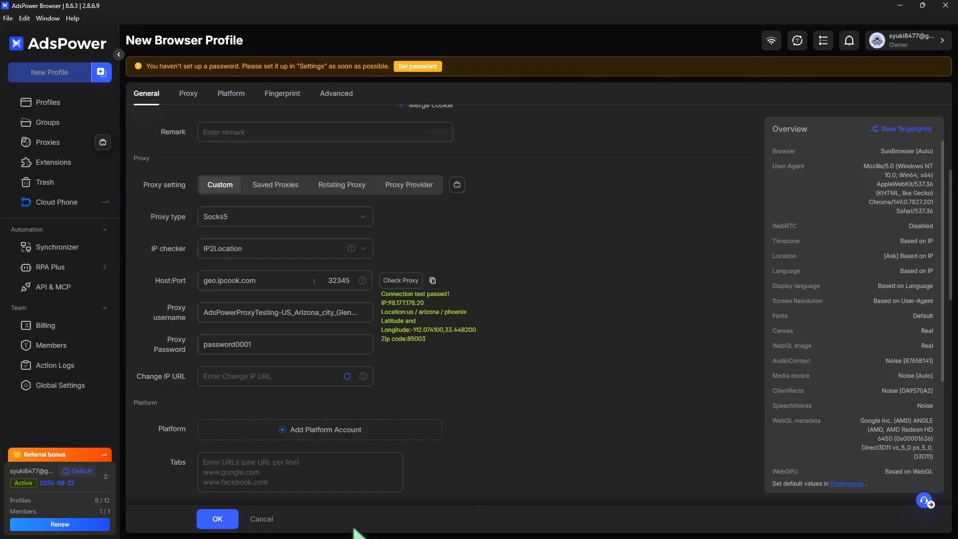
click(214, 519)
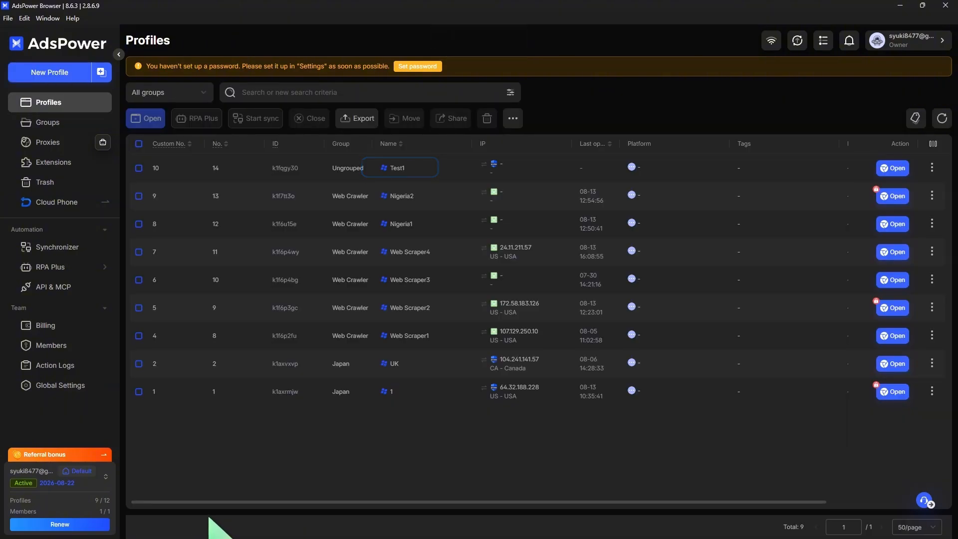
Launch the Test1 profile's browser in a maximized window, and return to AdsPower to show the Proxies page
click(893, 168)
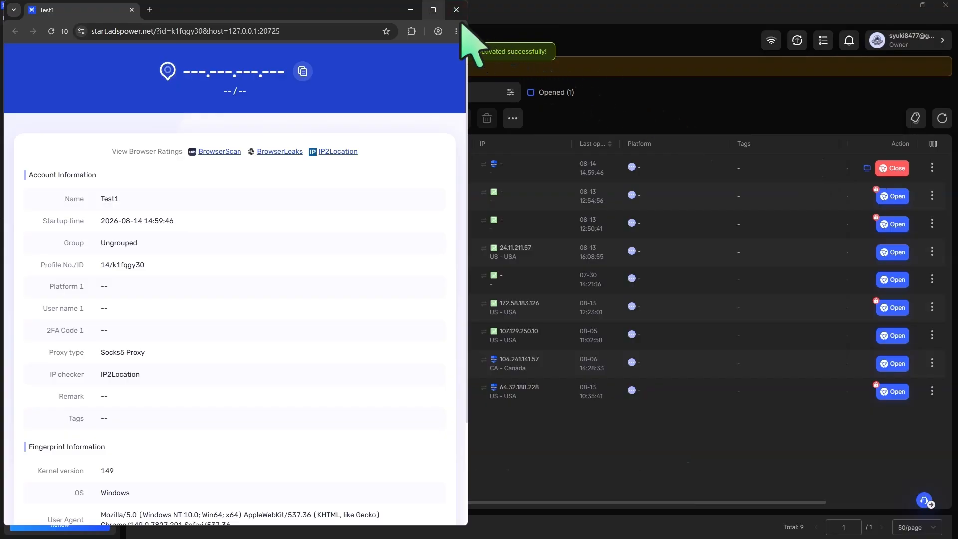
click(434, 10)
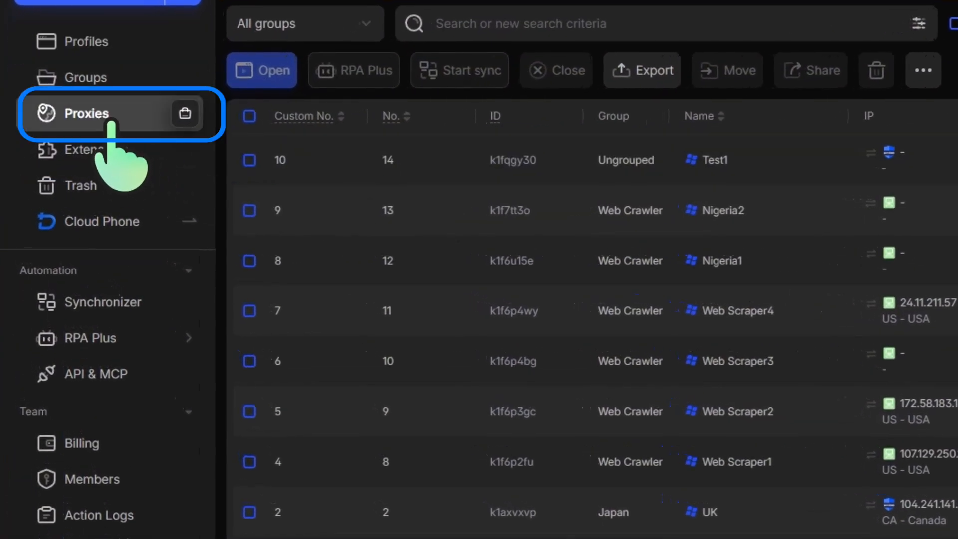
click(111, 122)
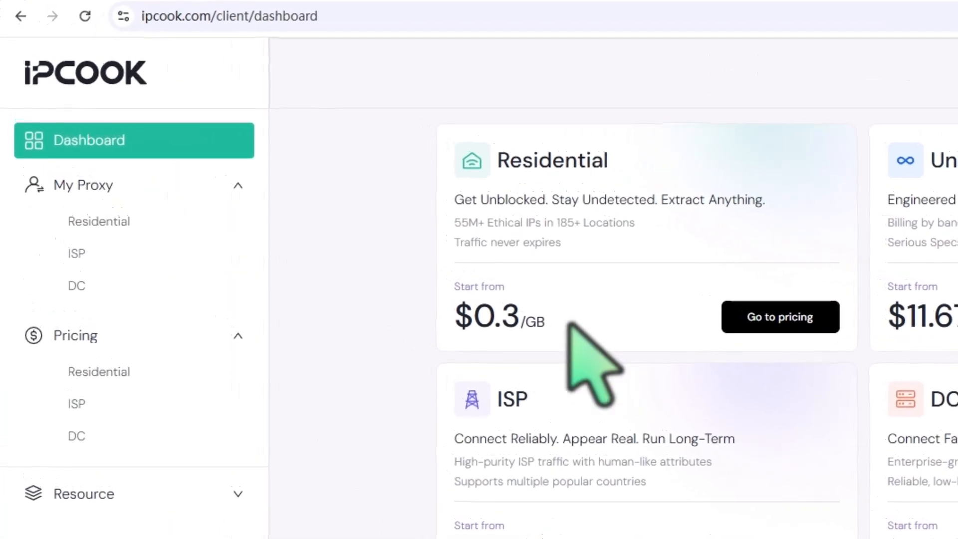
Switch to the ISP proxies in IPCook, select all proxies on the page and download them in HOST:PORT:USER:PASS format
click(202, 259)
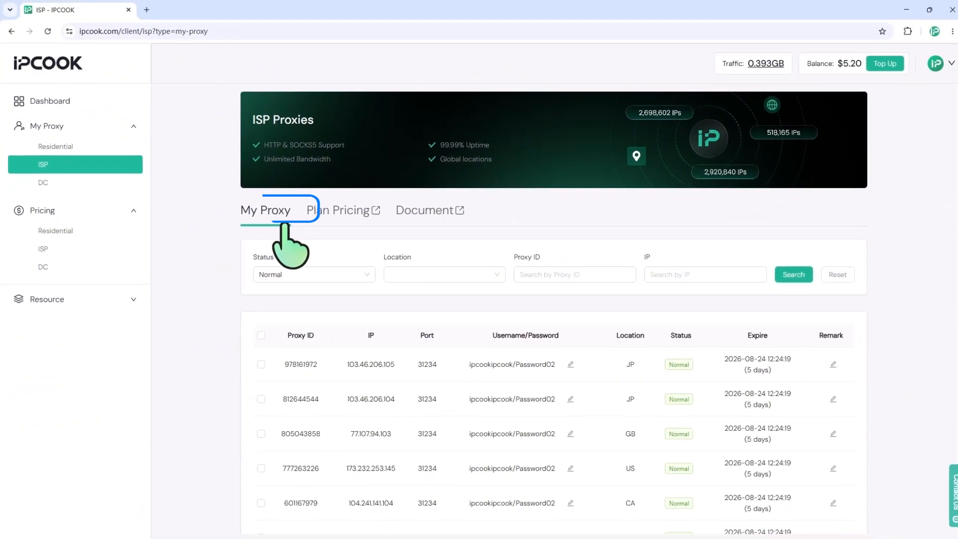
click(501, 359)
scroll(509, 361, down, 3)
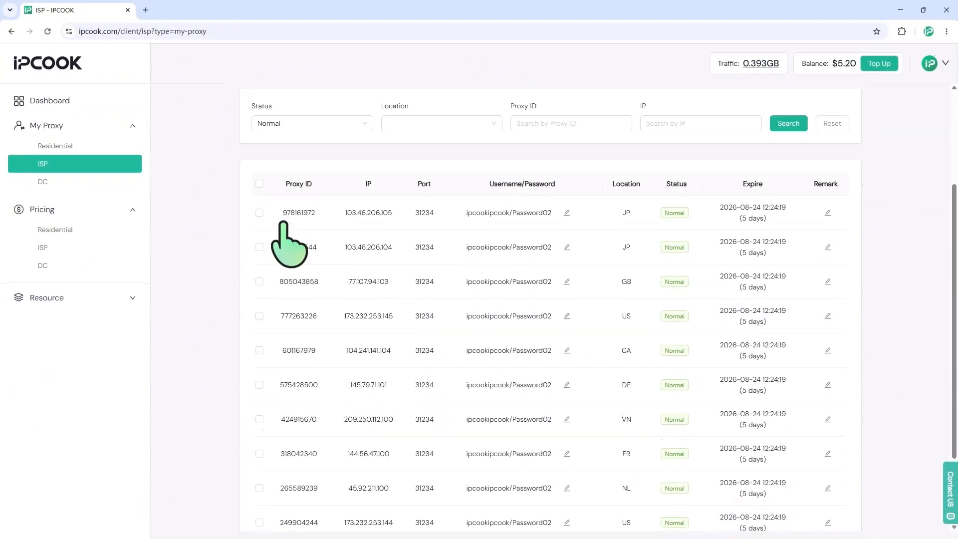
scroll(282, 223, down, 1)
click(259, 134)
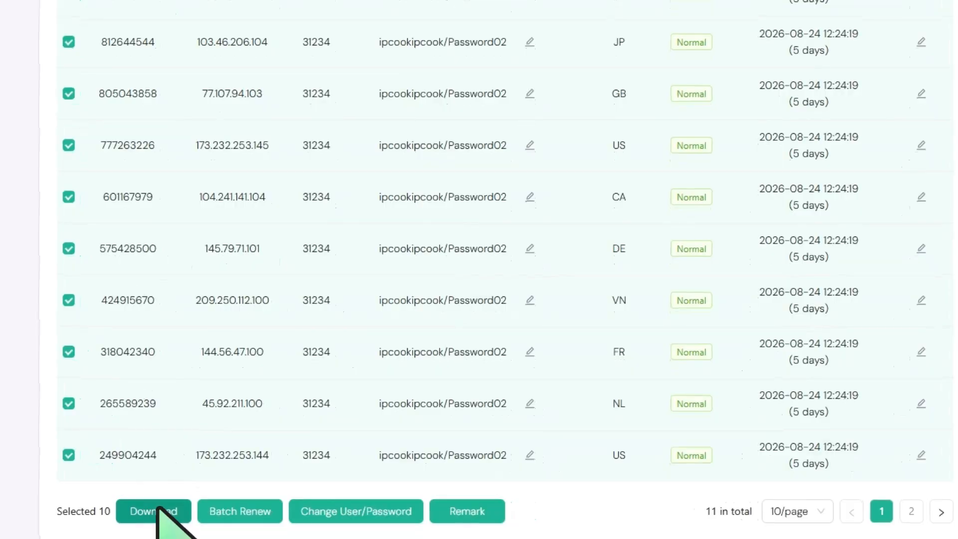
click(157, 510)
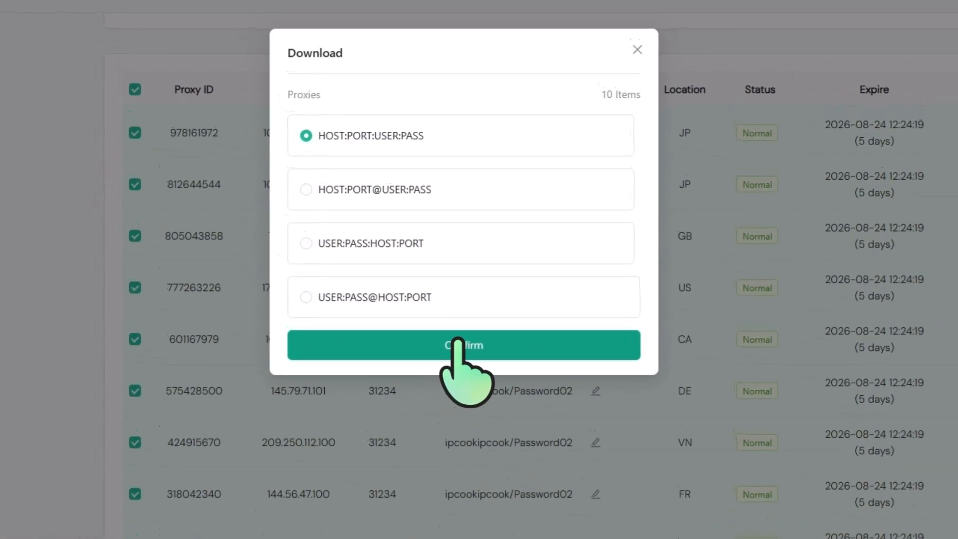
click(457, 342)
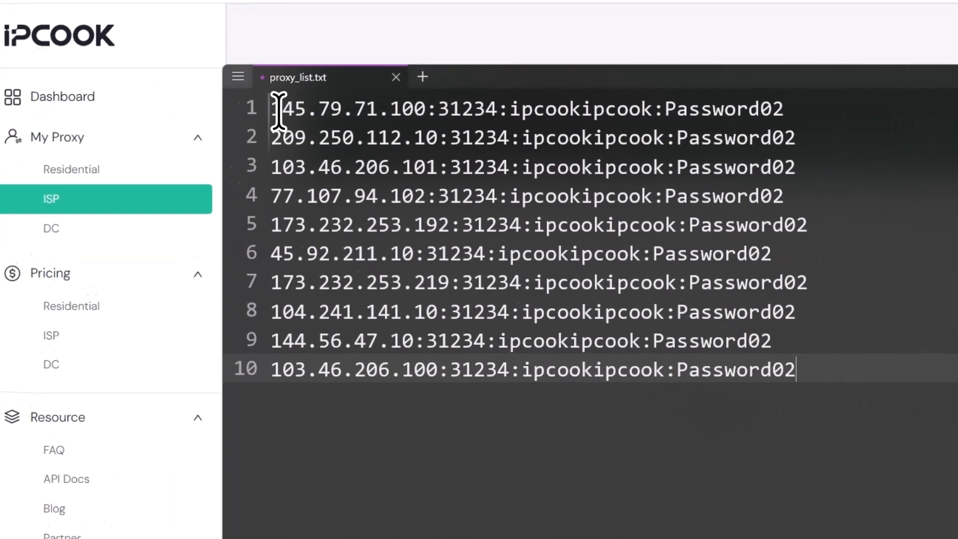
Copy all lines of proxy_list.txt and paste them, proxy passwords included, as new proxies in AdsPower with proxy type Socks5
drag(195, 113, 612, 295)
key(ctrl+c)
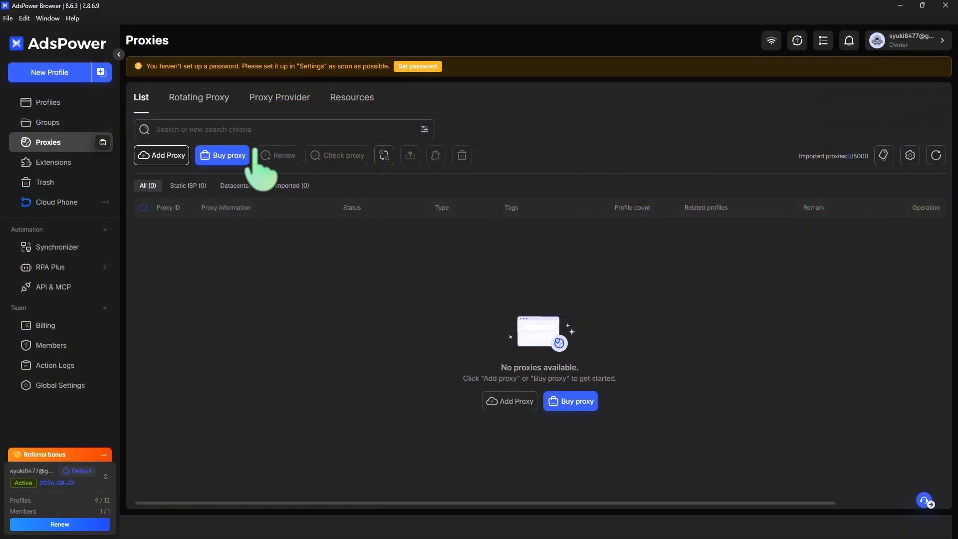
click(170, 154)
click(505, 188)
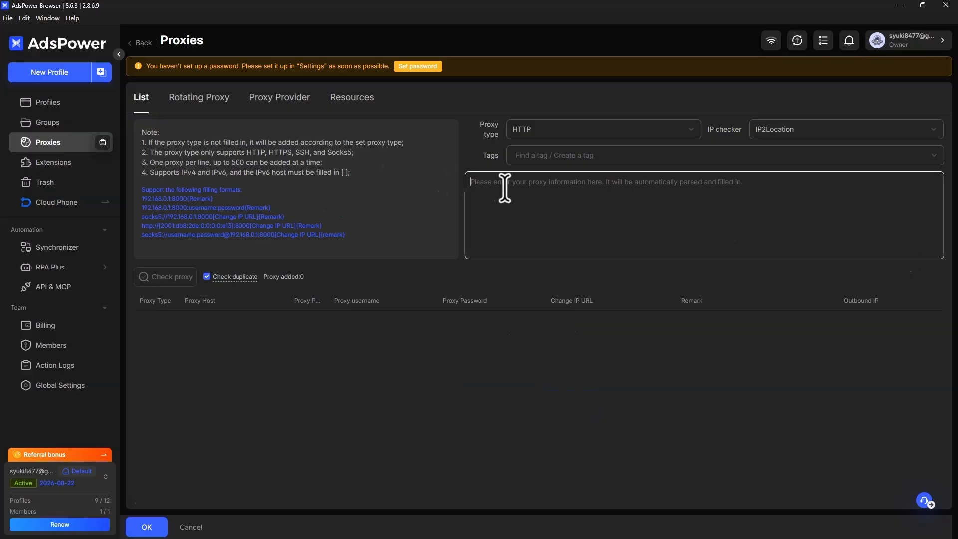
key(ctrl+v)
click(614, 130)
click(618, 155)
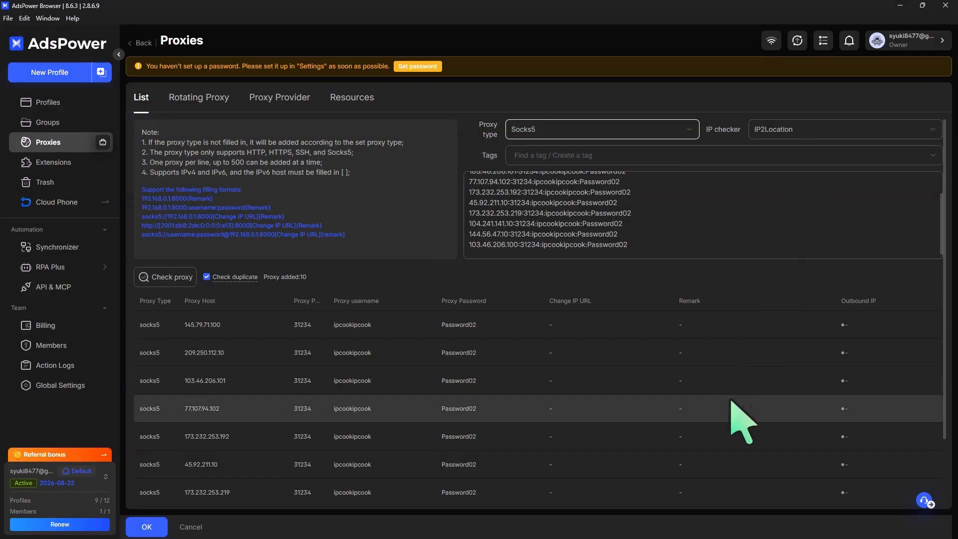
Check the pasted proxies' connections and add them to the saved proxy list
scroll(732, 405, down, 1)
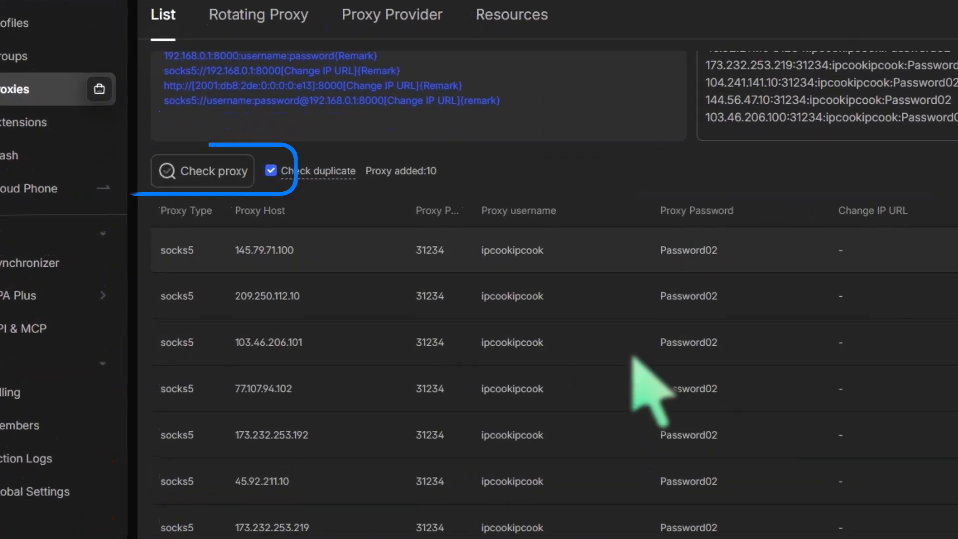
click(175, 228)
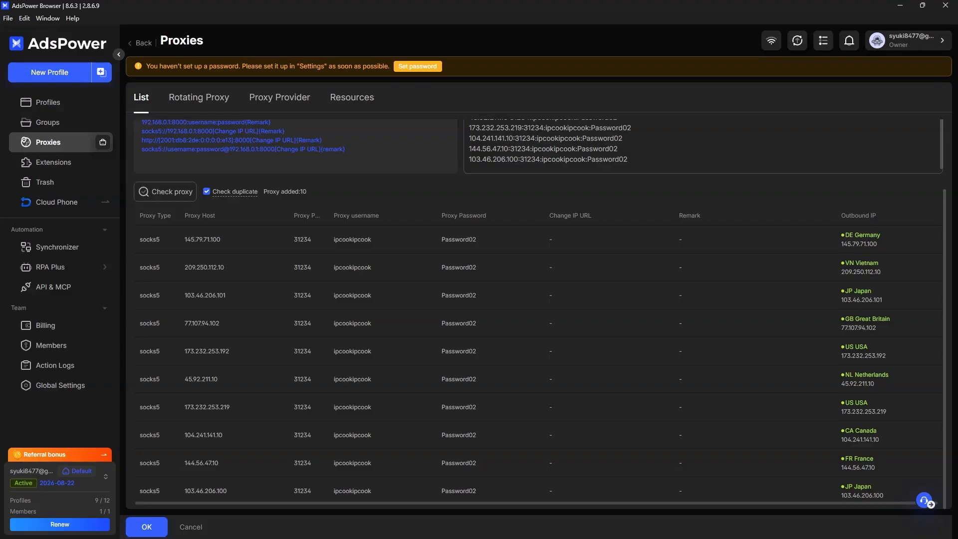
click(146, 527)
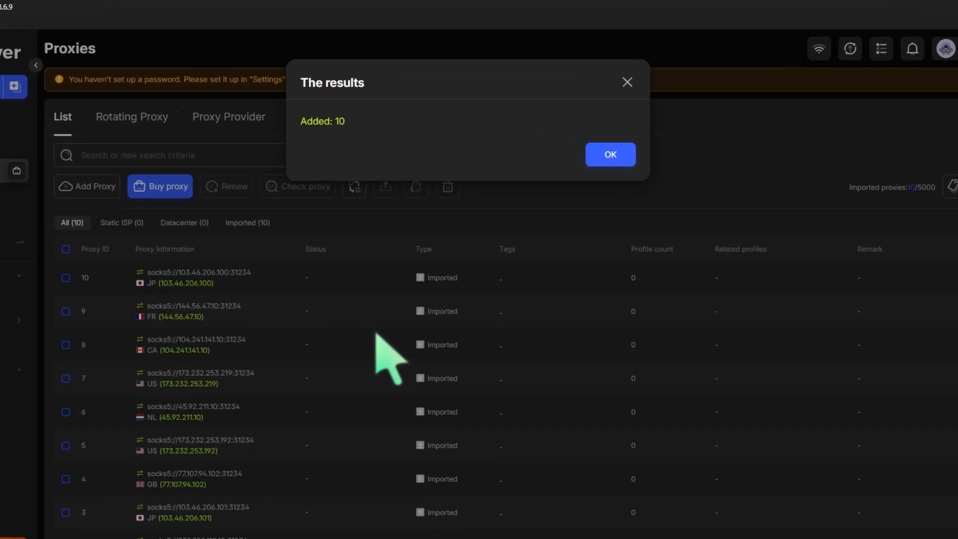
click(598, 128)
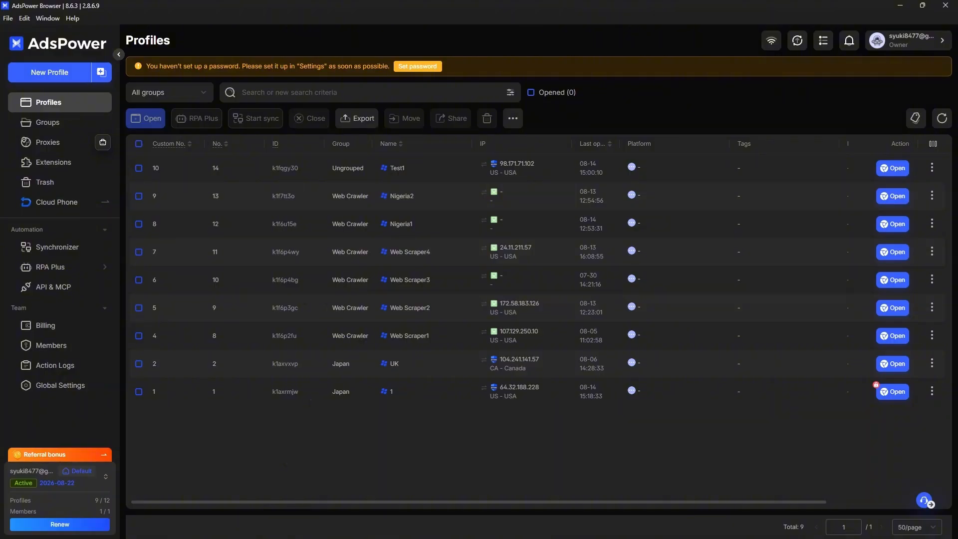
Start a new browser profile named Test2
click(50, 72)
text(Test2)
scroll(325, 220, down, 1)
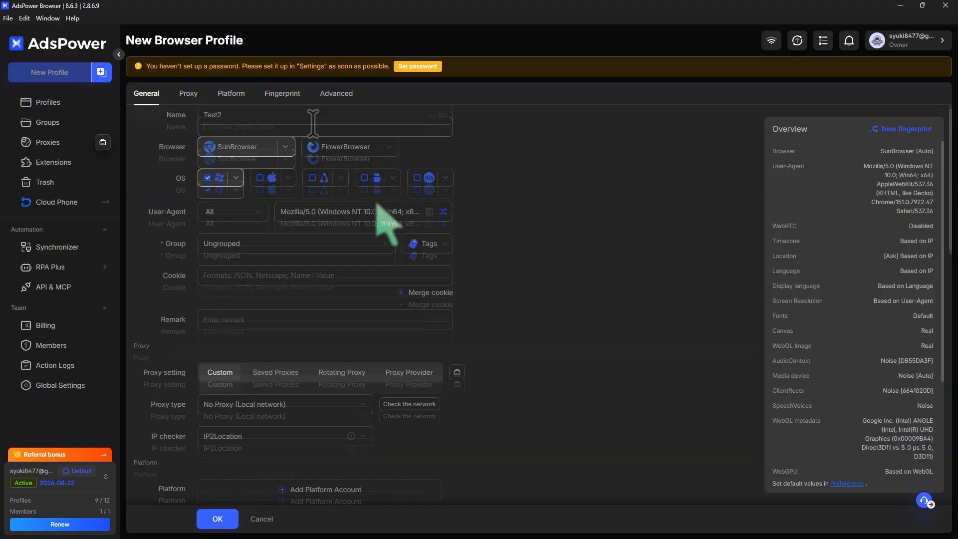
Assign the saved proxy socks5://103.46.206.100:31234 to the profile, check its connection and save the profile
scroll(377, 204, down, 5)
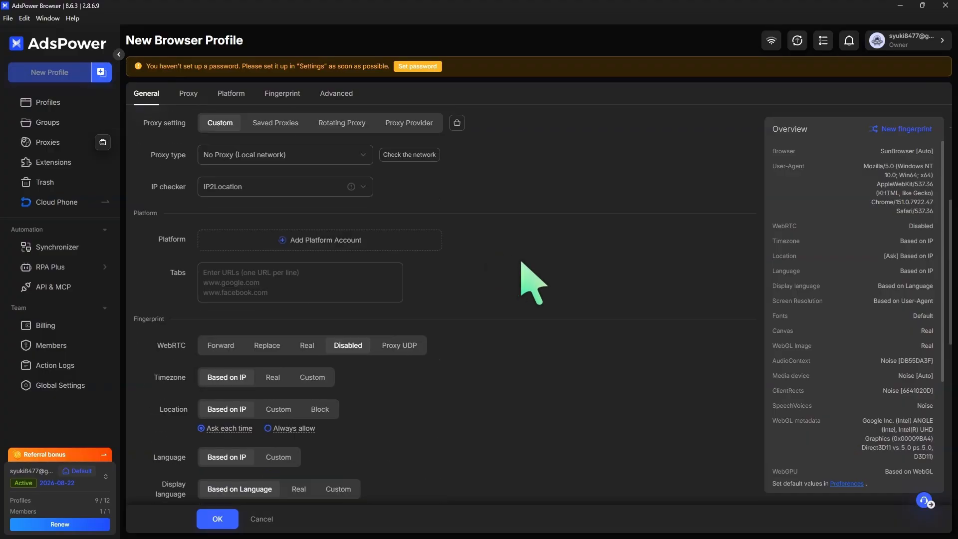
click(288, 128)
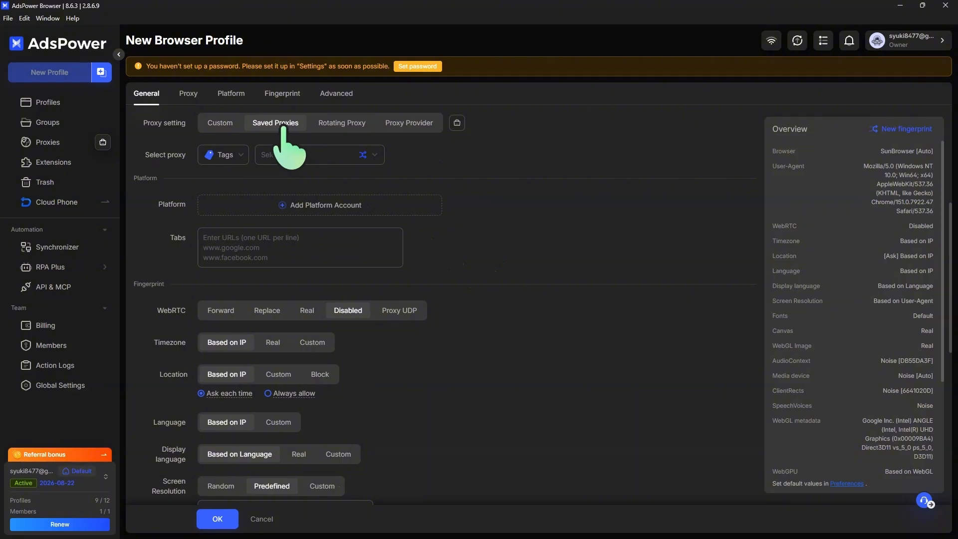
click(302, 154)
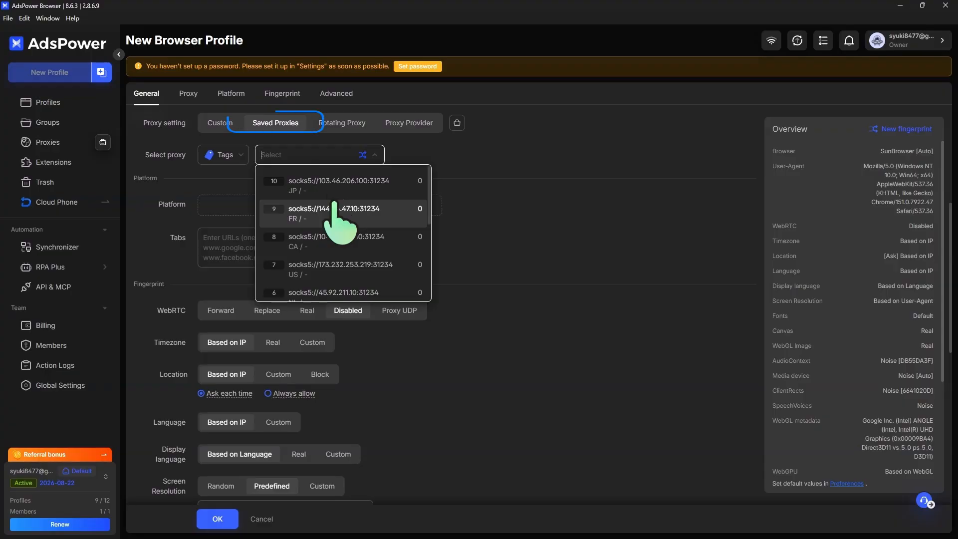
click(344, 194)
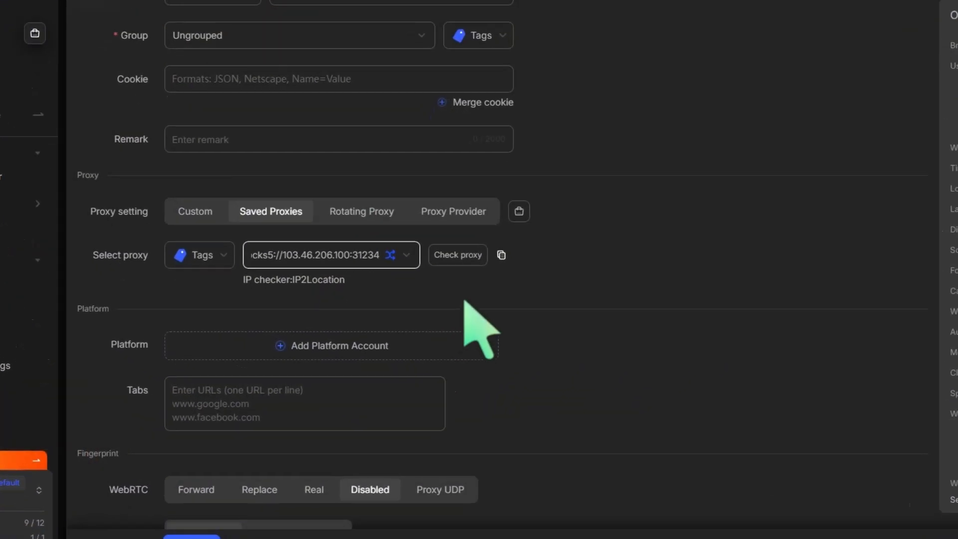
click(412, 154)
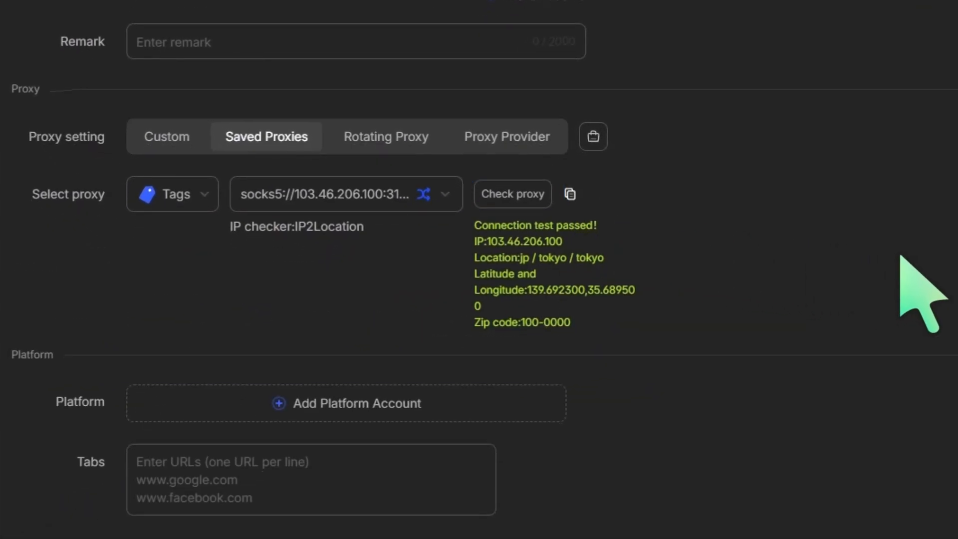
click(219, 494)
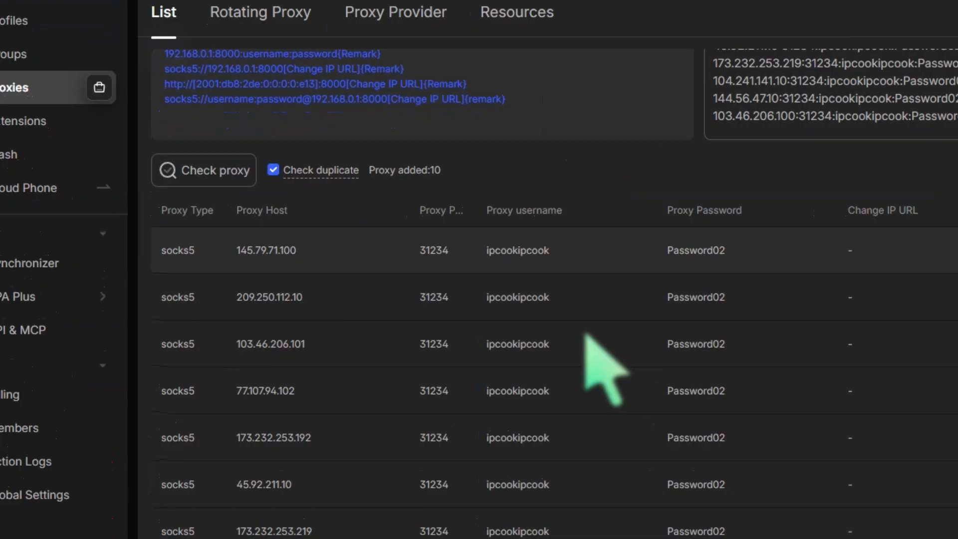
Run the connection check on the pasted list of socks5 proxies
click(234, 167)
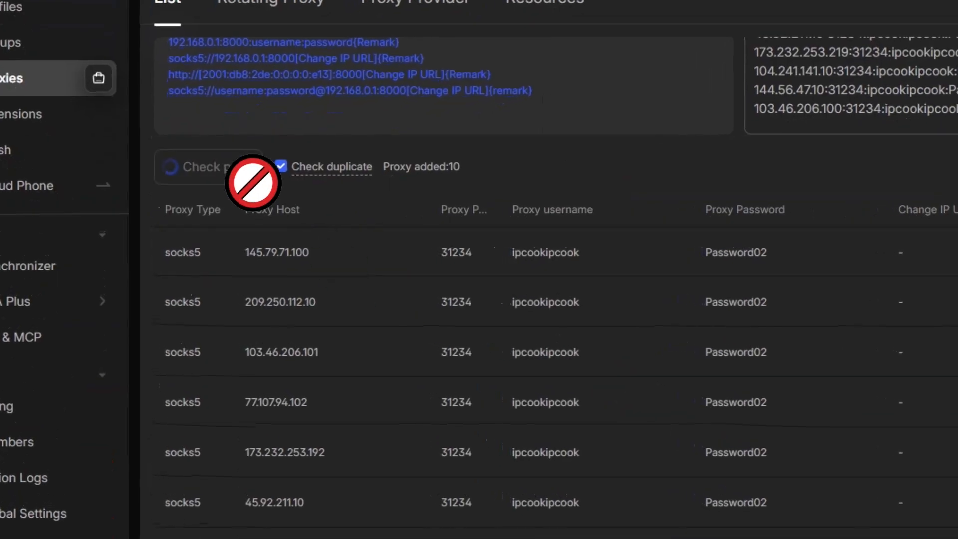